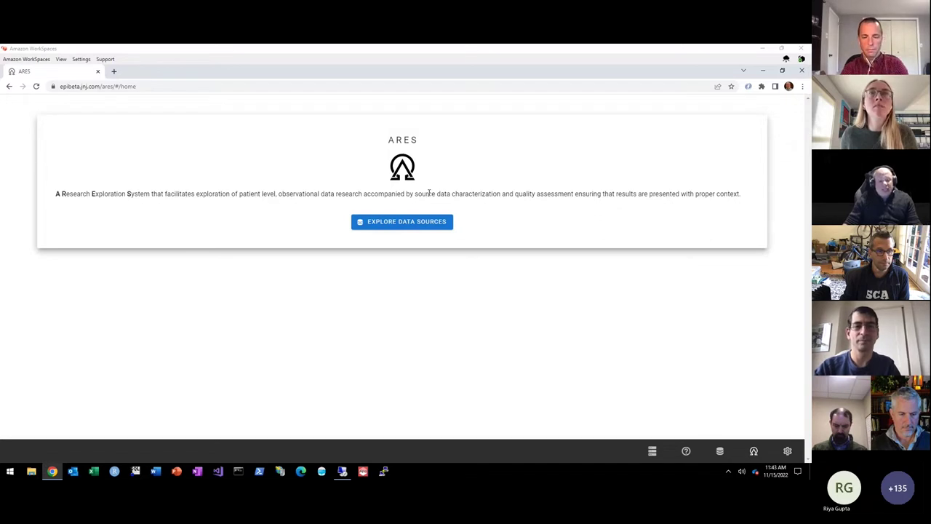
- Explore the data sources and open the Data Source Feasibility report of the data network
click(402, 225)
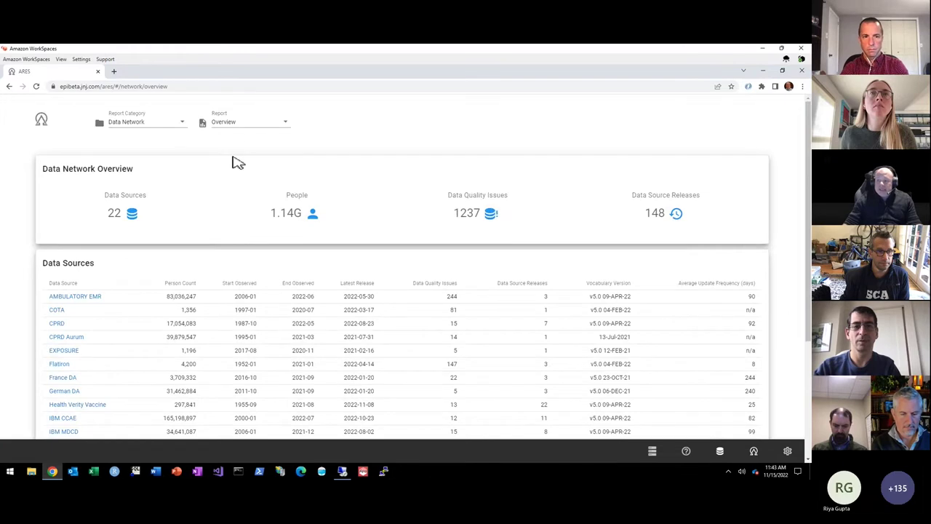
click(232, 122)
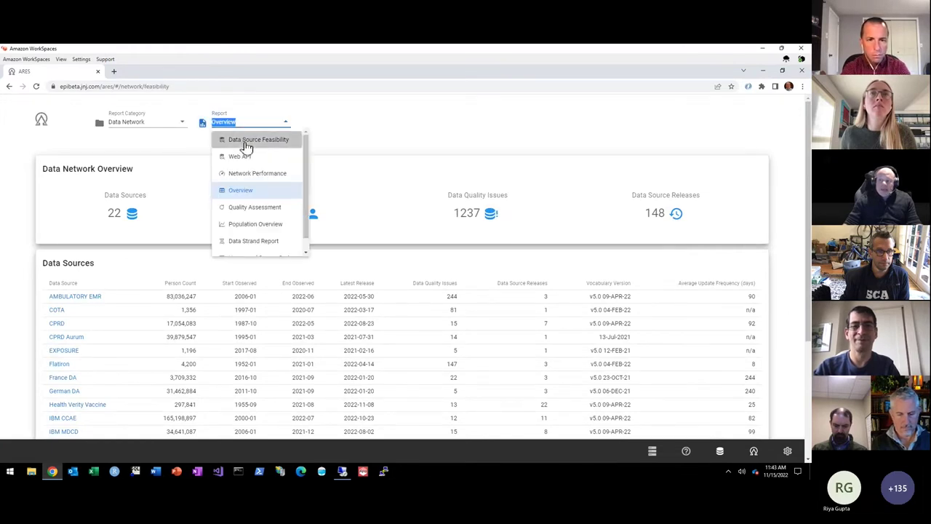
click(248, 142)
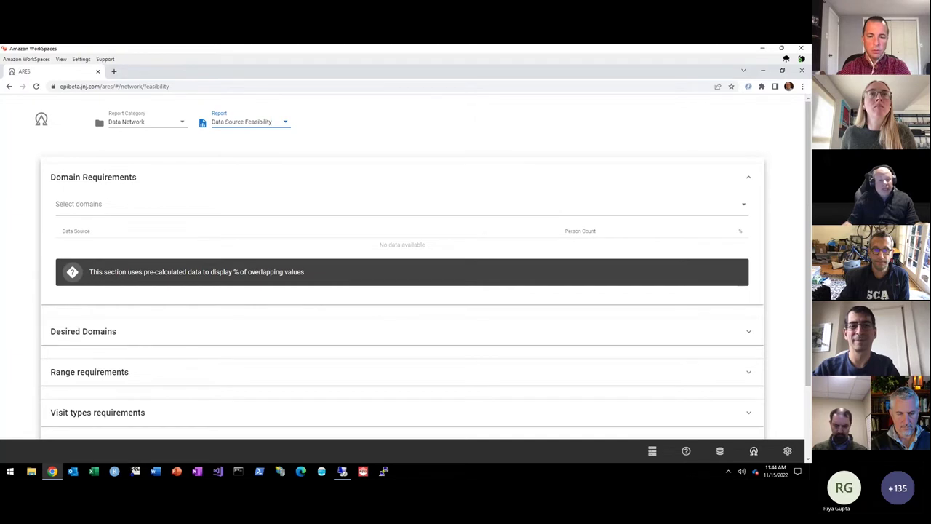
- Select Condition occurrence and Drug exposure as the required domains under Domain Requirements
scroll(281, 223, down, 3)
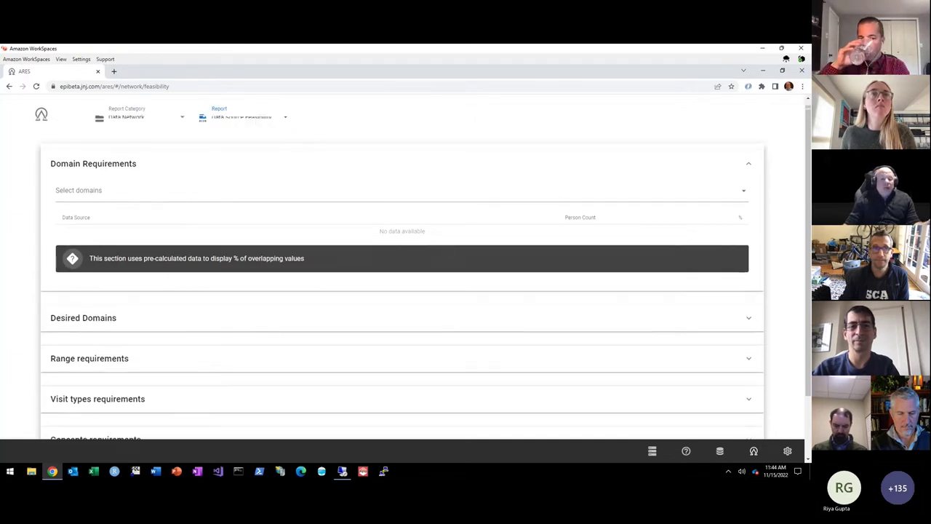
scroll(415, 161, up, 2)
scroll(415, 160, up, 1)
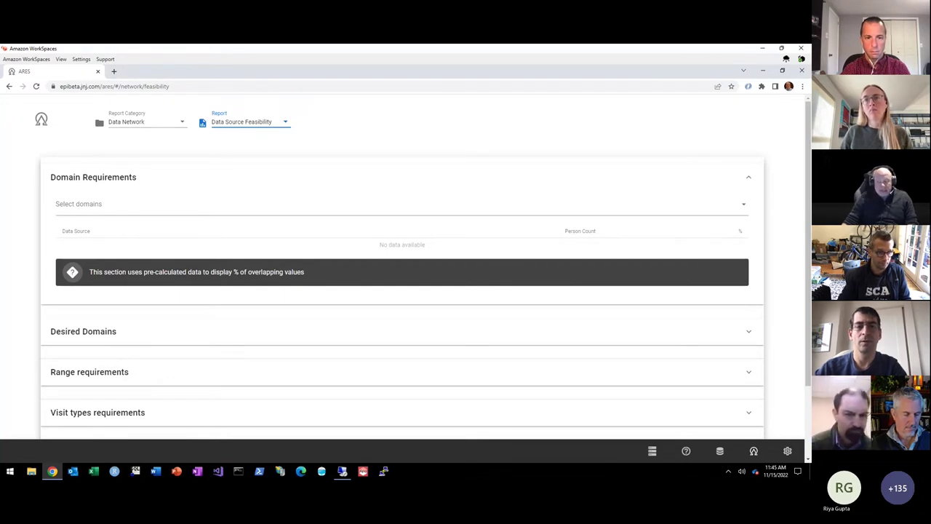
scroll(360, 157, down, 1)
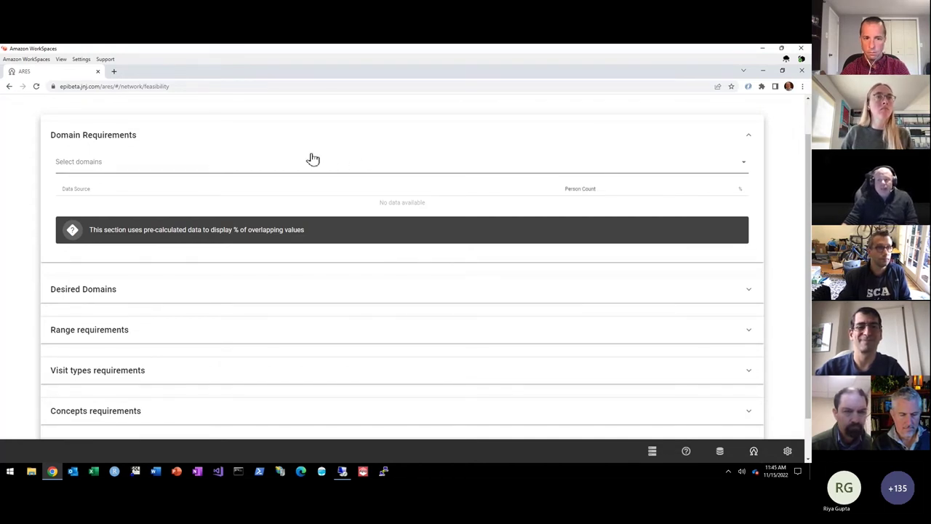
click(161, 168)
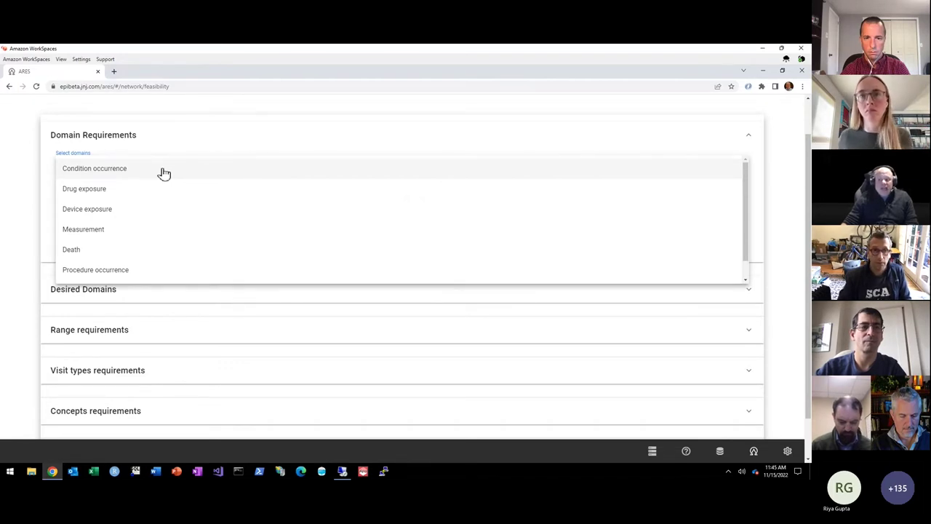
click(165, 172)
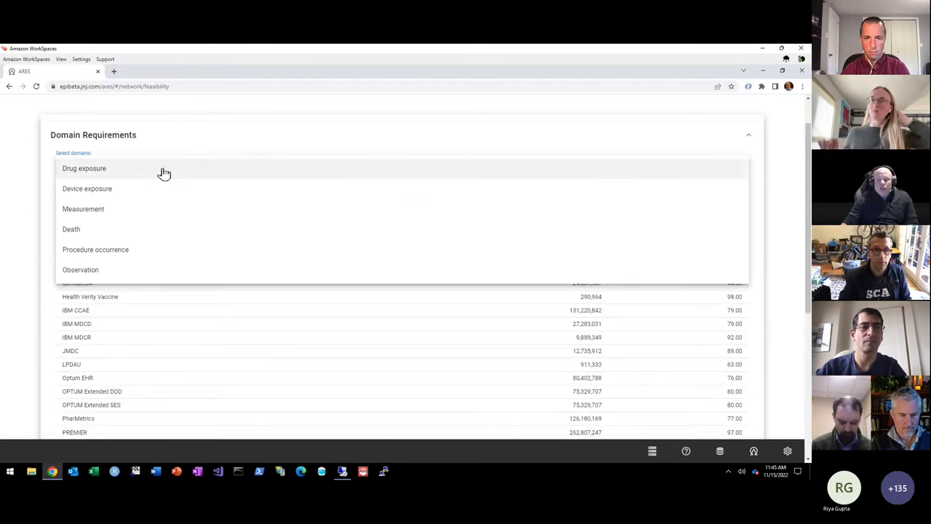
click(123, 175)
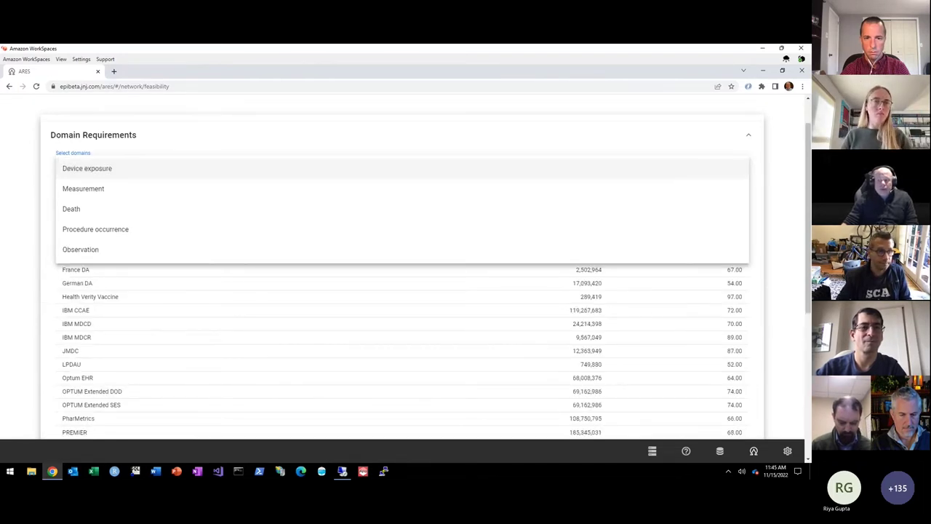
click(29, 153)
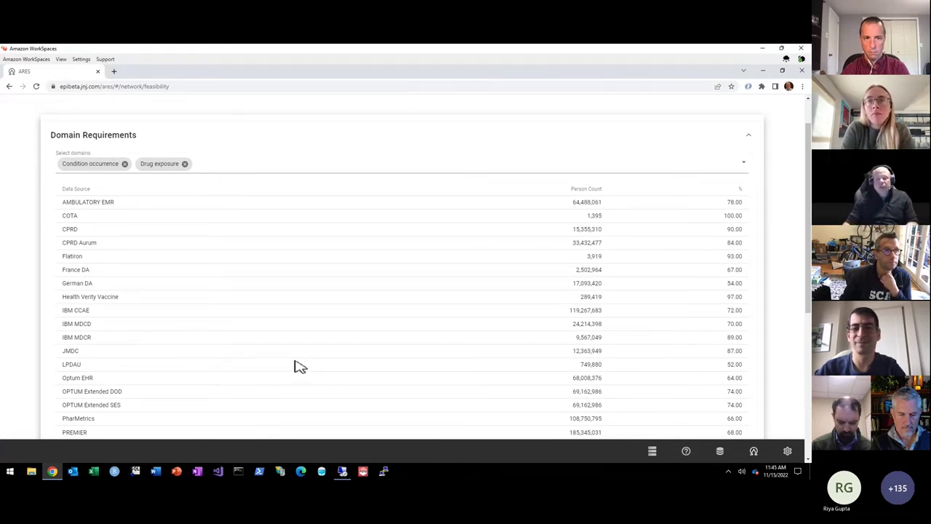
- Sort the Domain Requirements data sources by percentage, ascending and descending, and clear the sorting
click(737, 189)
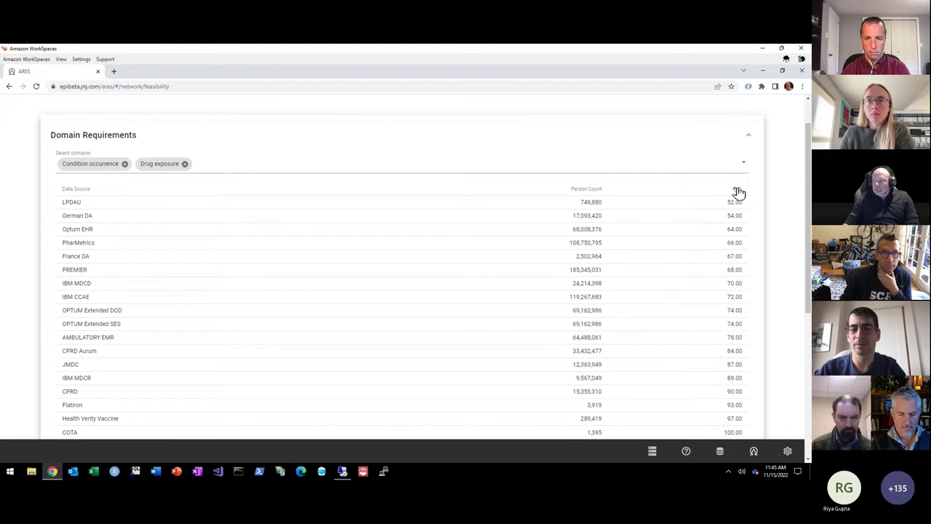
click(738, 190)
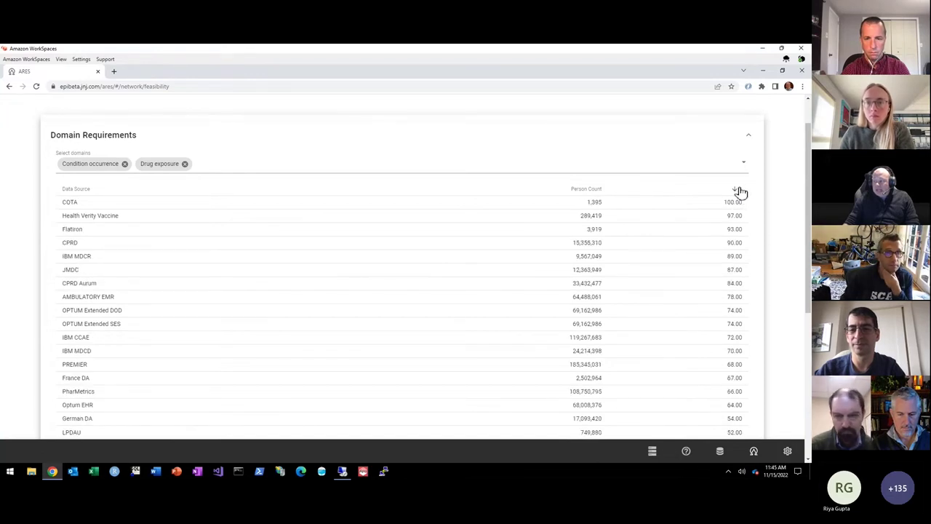
click(738, 190)
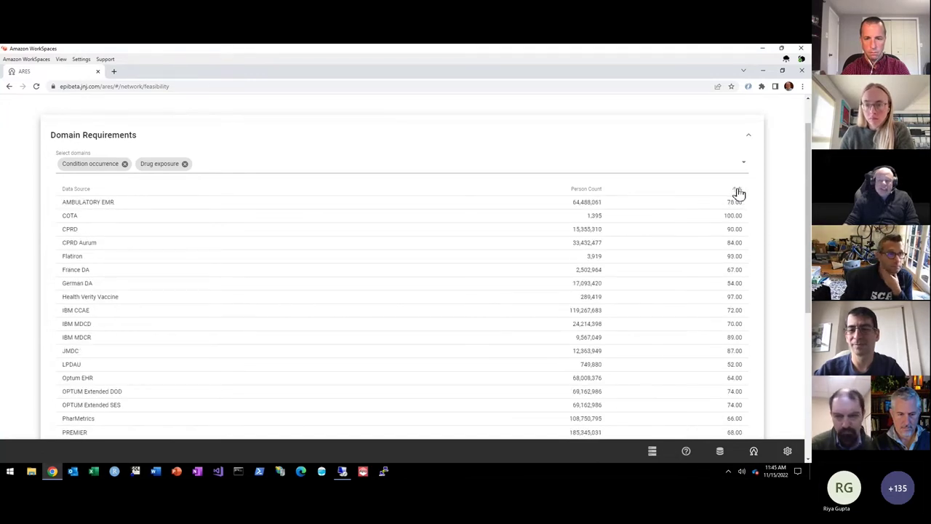
- Collapse Domain Requirements and select Death under Desired Domains to check its availability per data source
click(753, 138)
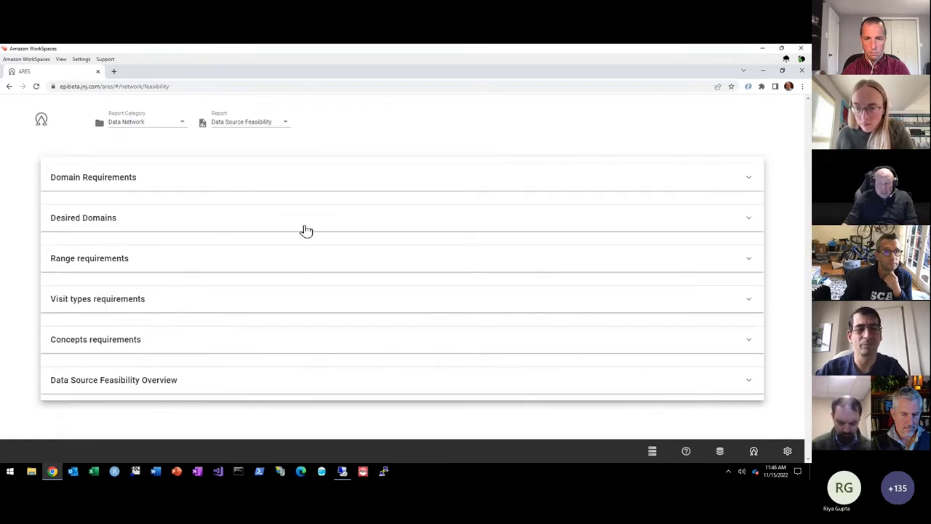
click(298, 223)
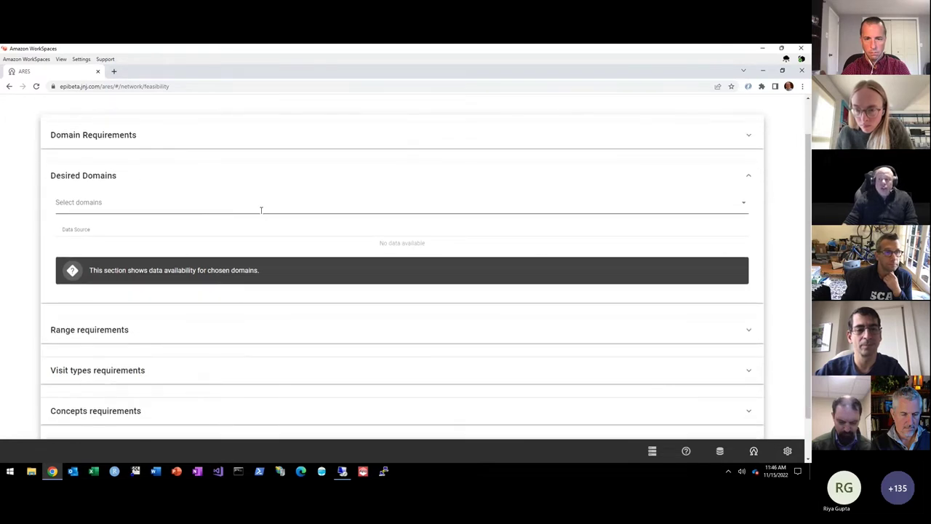
click(540, 203)
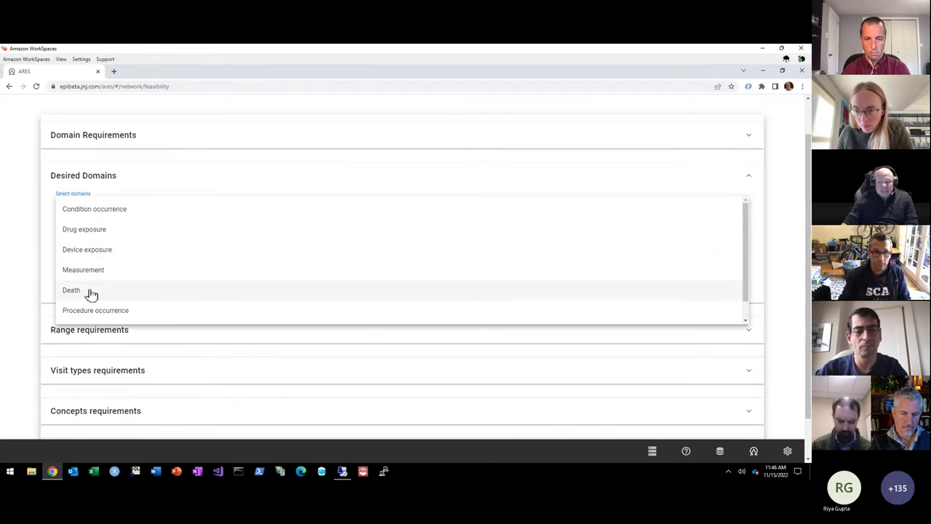
click(91, 294)
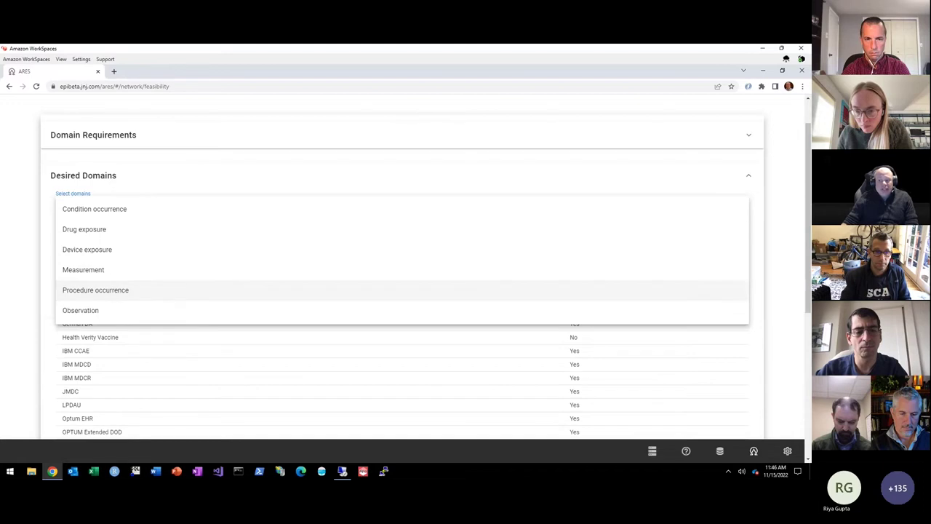
click(25, 246)
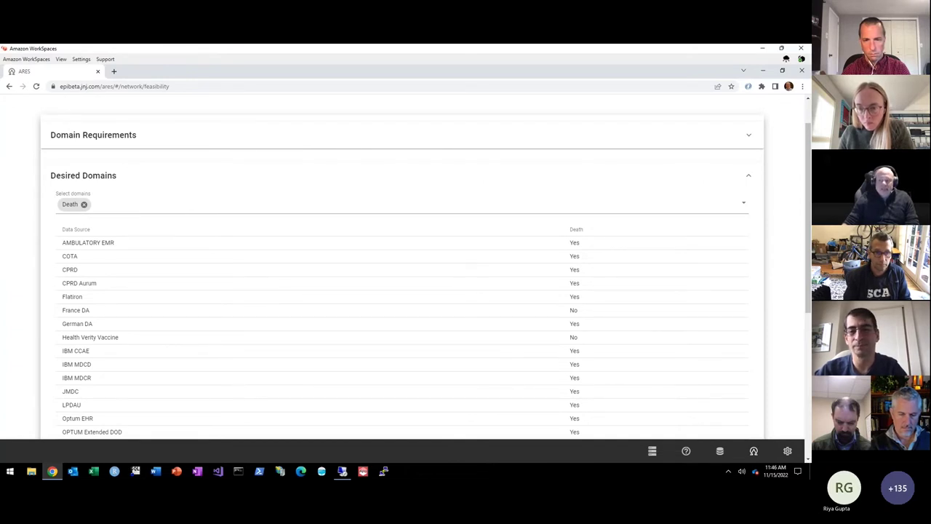
scroll(402, 291, down, 1)
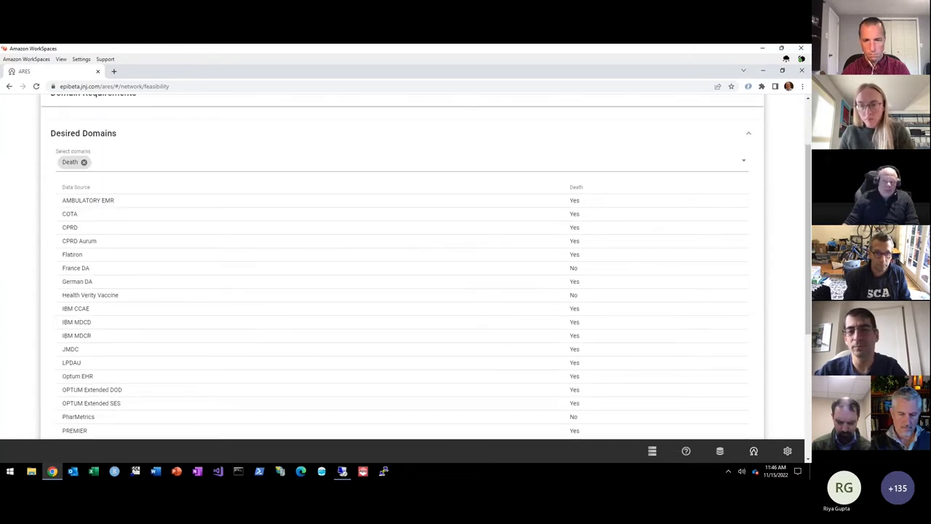
scroll(402, 291, up, 1)
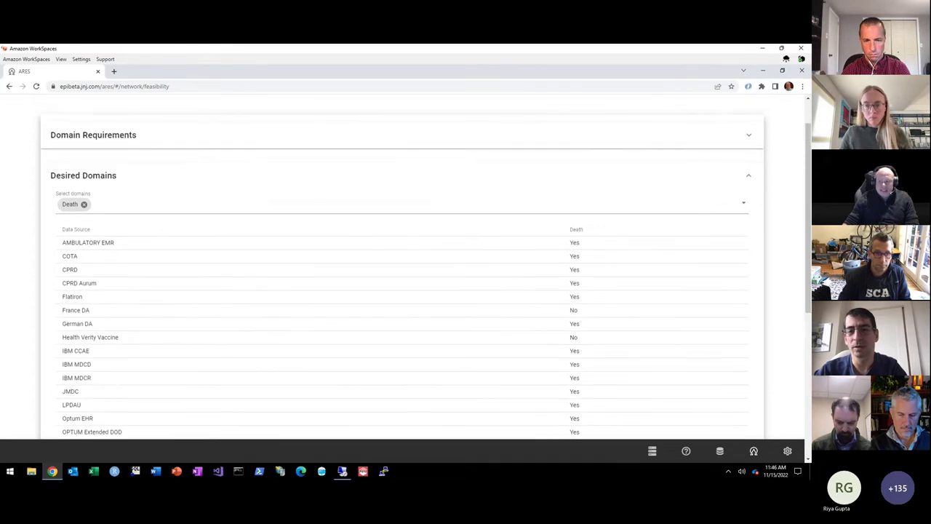
- Collapse Desired Domains and set the age range in Range requirements to 36–75
click(753, 180)
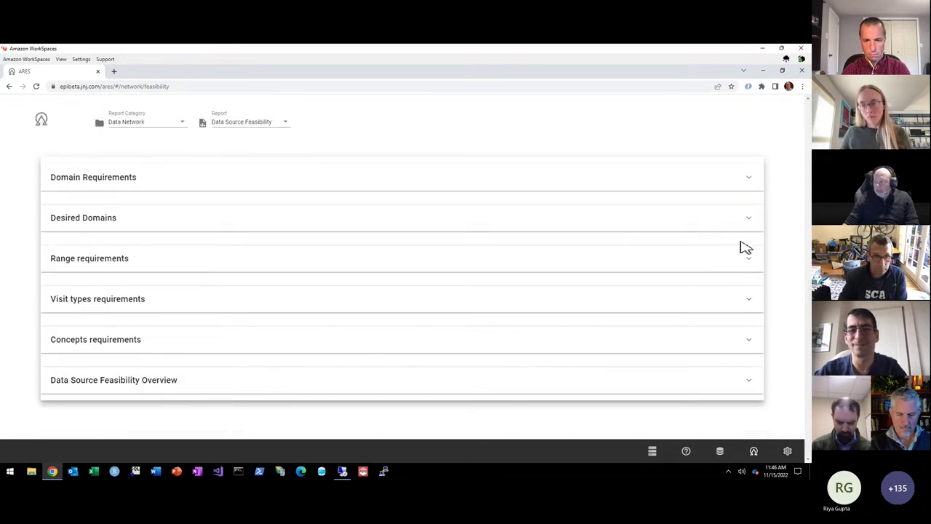
click(750, 263)
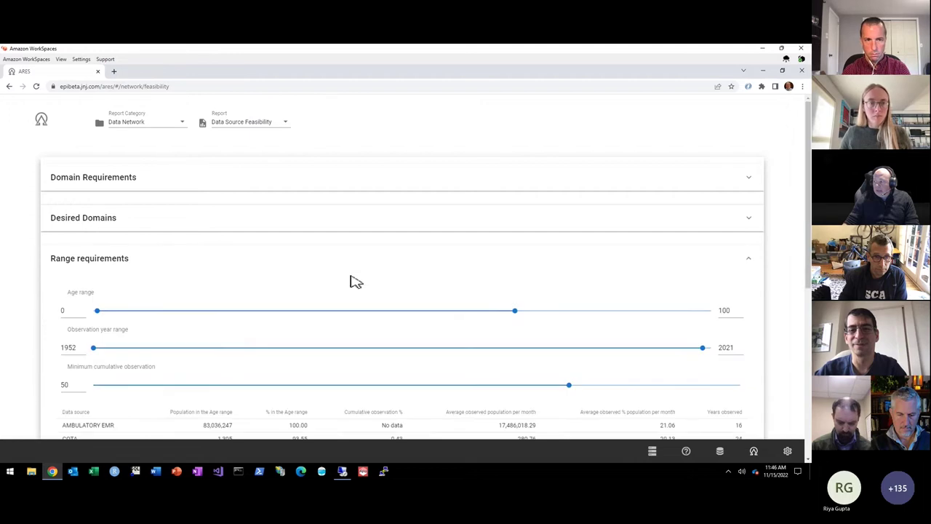
scroll(355, 282, down, 1)
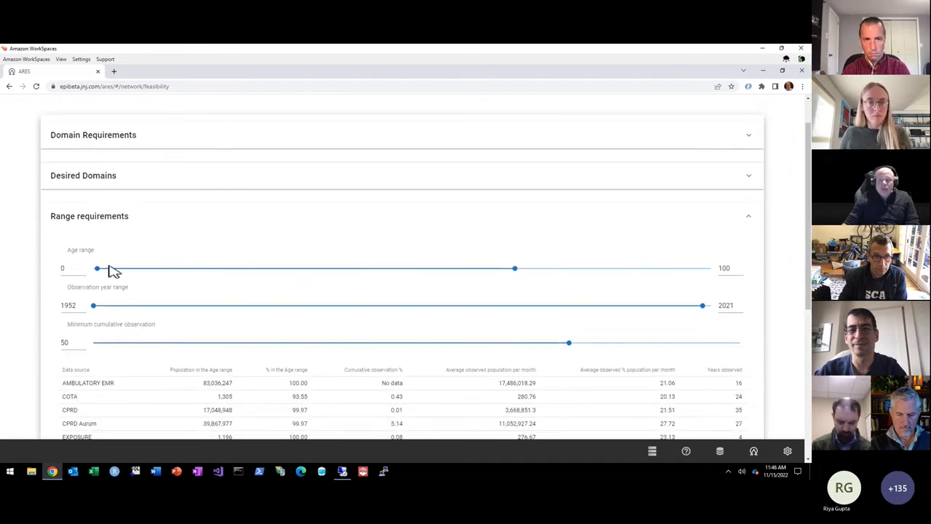
drag(103, 268, 249, 268)
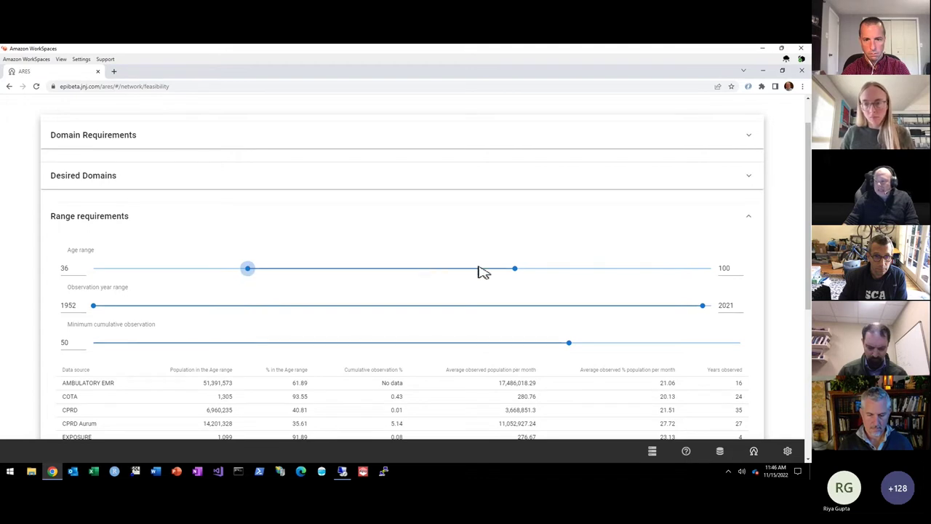
drag(515, 270, 410, 268)
- Set the start of the observation year range to 1977 and the minimum cumulative observation to 3
scroll(407, 268, down, 1)
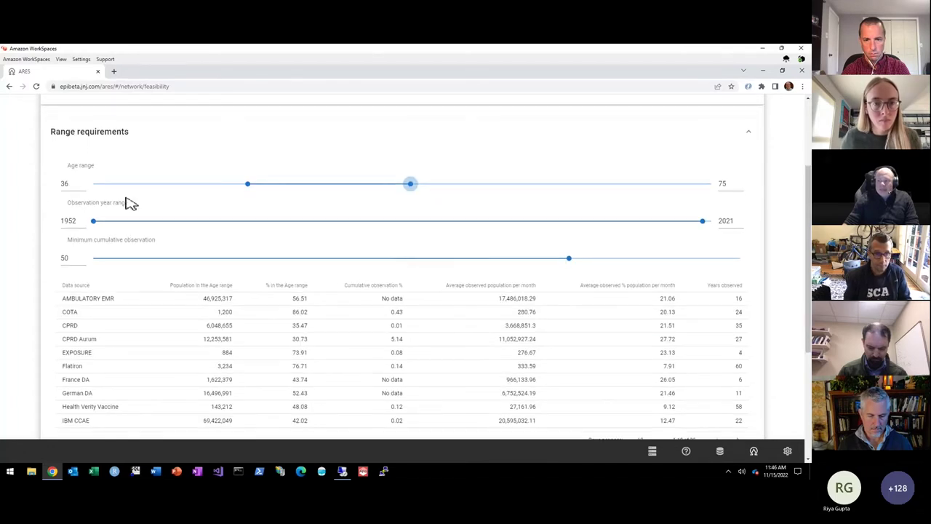
drag(101, 222, 314, 221)
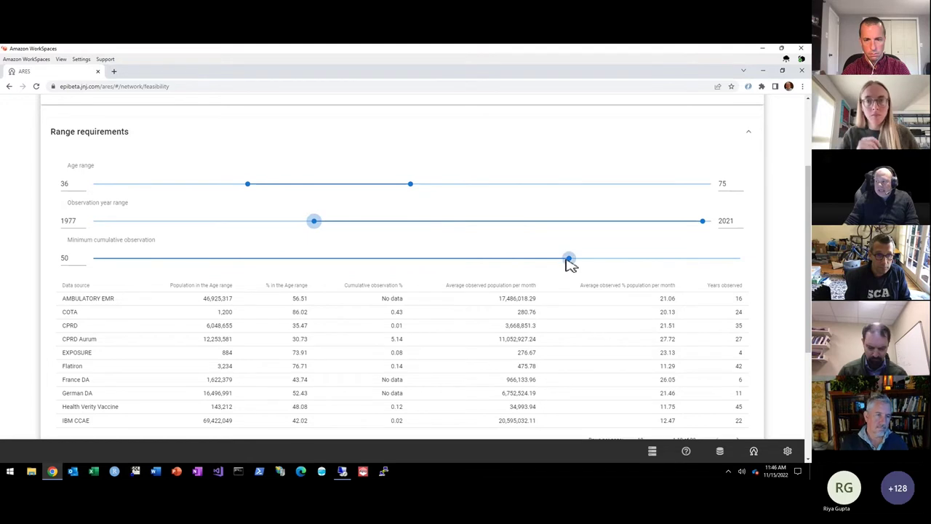
drag(569, 260, 125, 261)
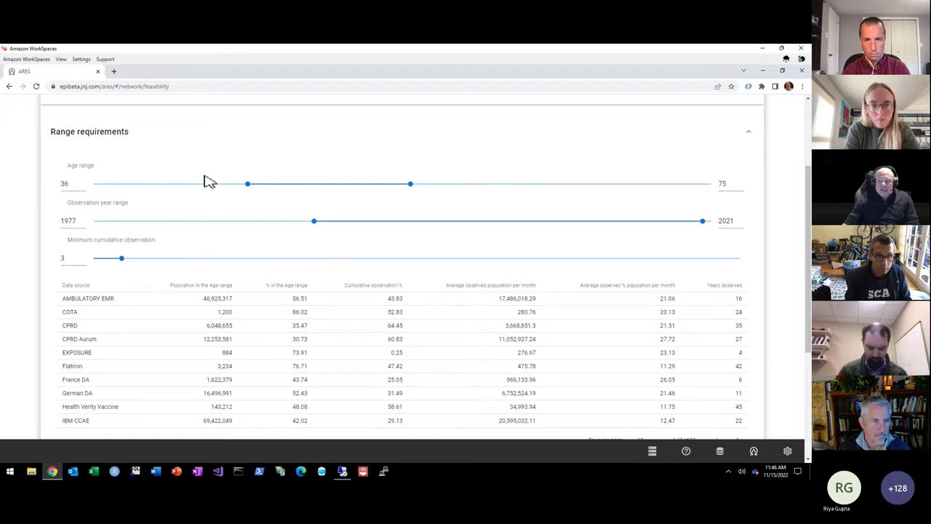
- Select Inpatient Visit and Outpatient Visit under Visit types requirements and sort the matching data sources by ascending percentage
scroll(331, 342, down, 1)
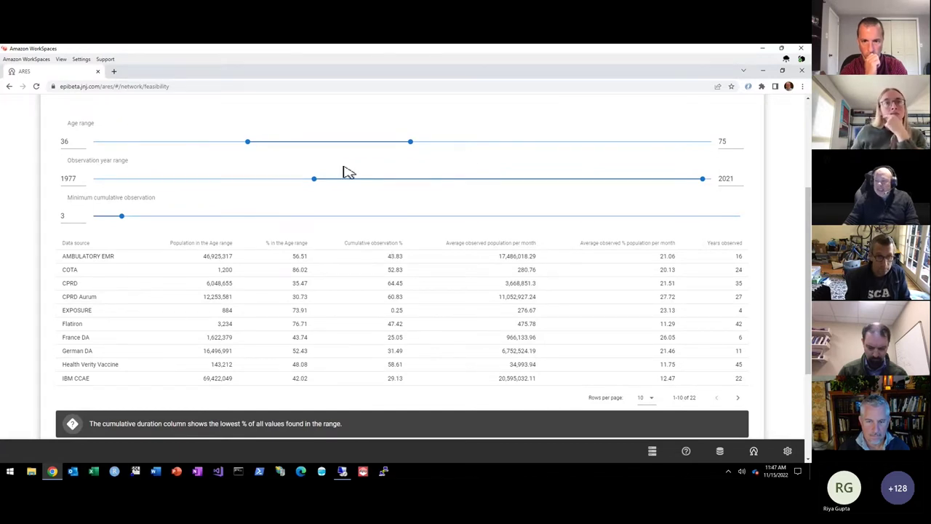
scroll(312, 240, down, 1)
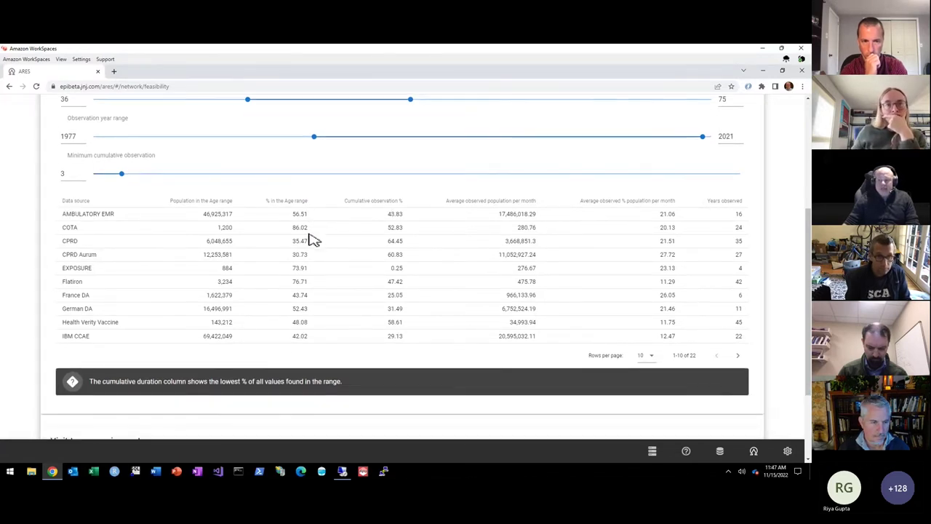
scroll(311, 240, down, 3)
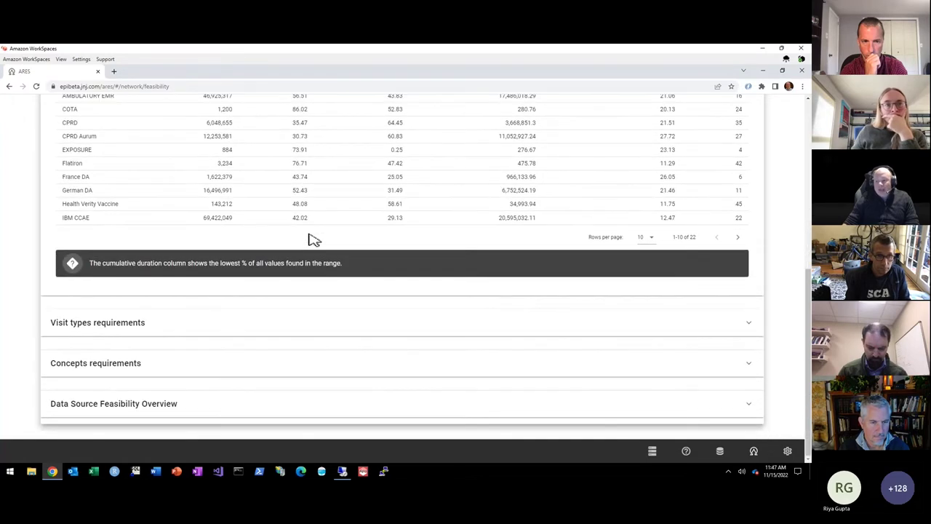
click(283, 329)
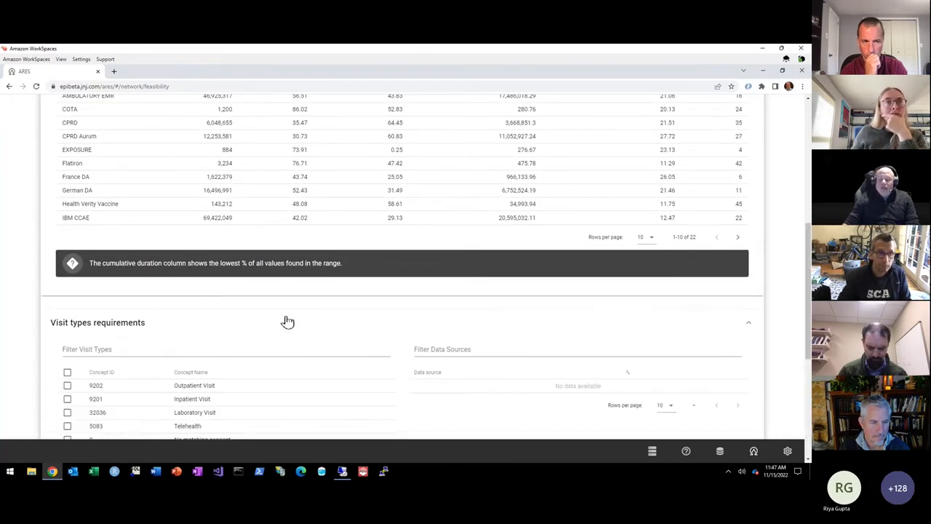
scroll(291, 316, down, 1)
scroll(291, 315, down, 2)
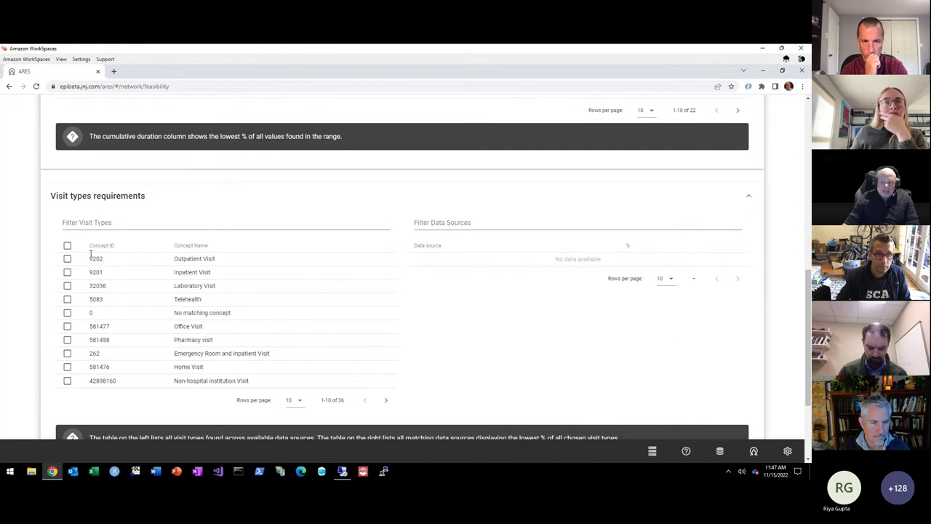
click(67, 273)
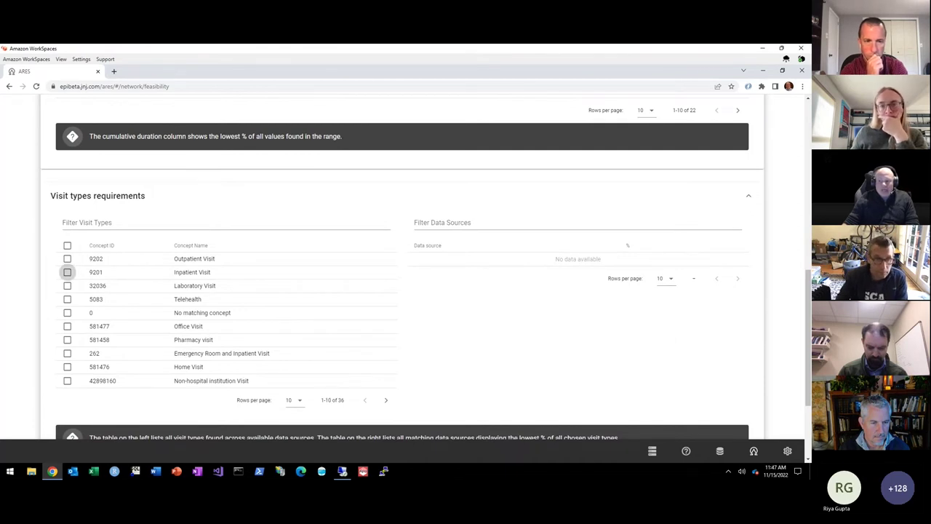
click(67, 258)
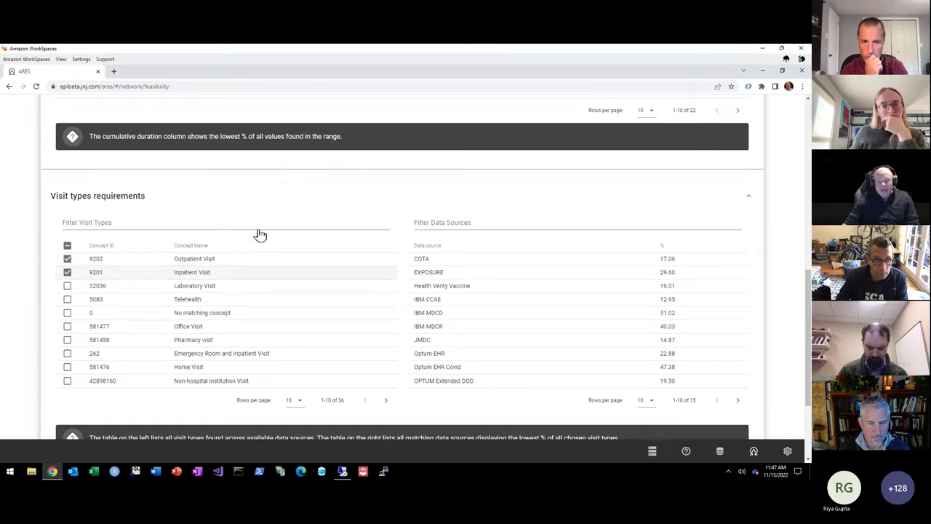
click(666, 250)
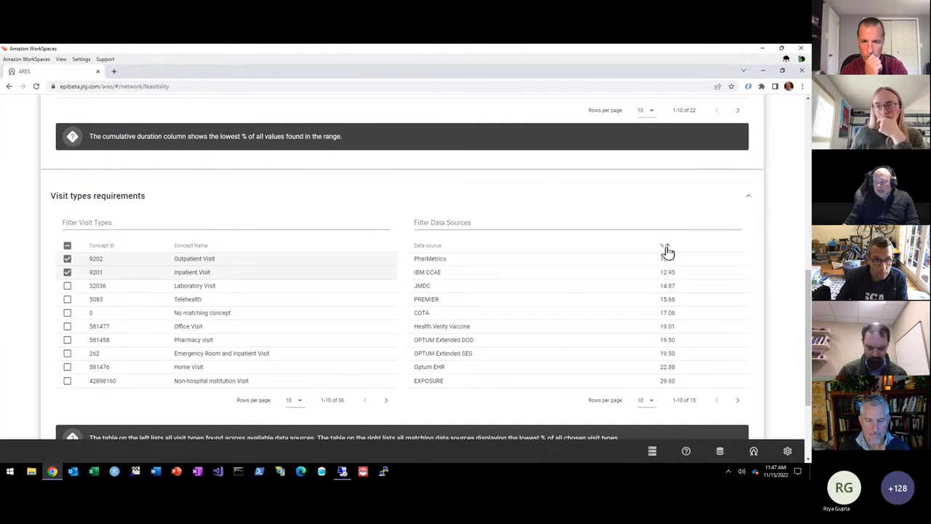
- Sort the visit type data sources by descending percentage, and inspect the Concepts requirements section before collapsing it again
click(665, 251)
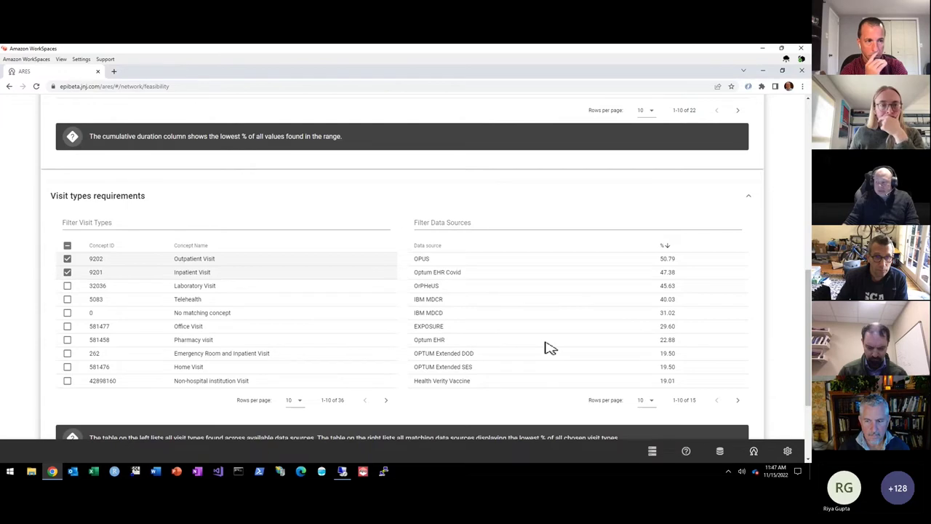
scroll(549, 348, down, 3)
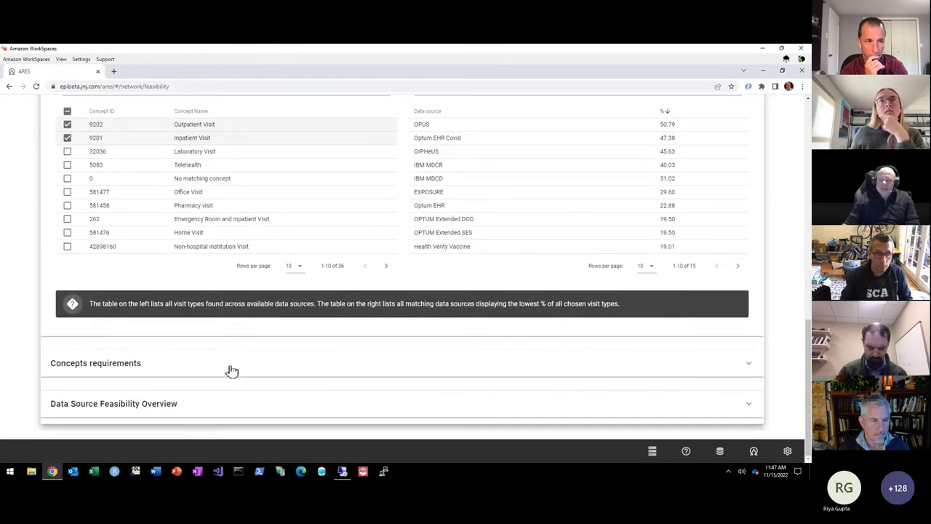
click(232, 371)
scroll(240, 364, down, 2)
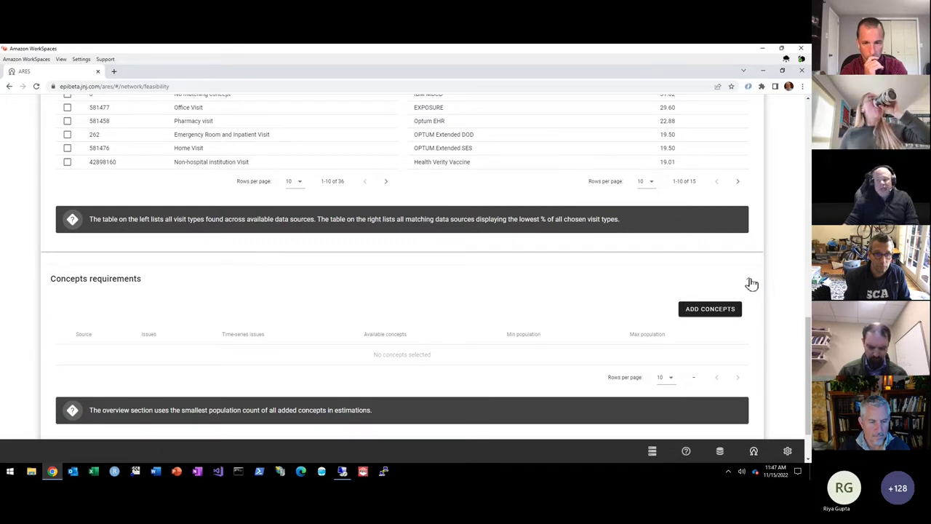
click(750, 282)
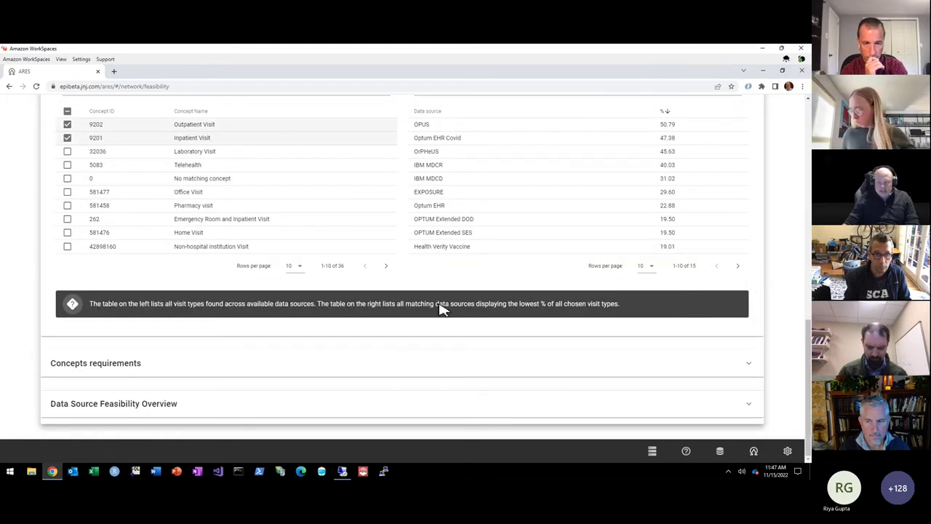
- Expand Data Source Feasibility Overview and sort the data sources by estimated population, first ascending and back to descending
click(260, 404)
scroll(359, 302, down, 2)
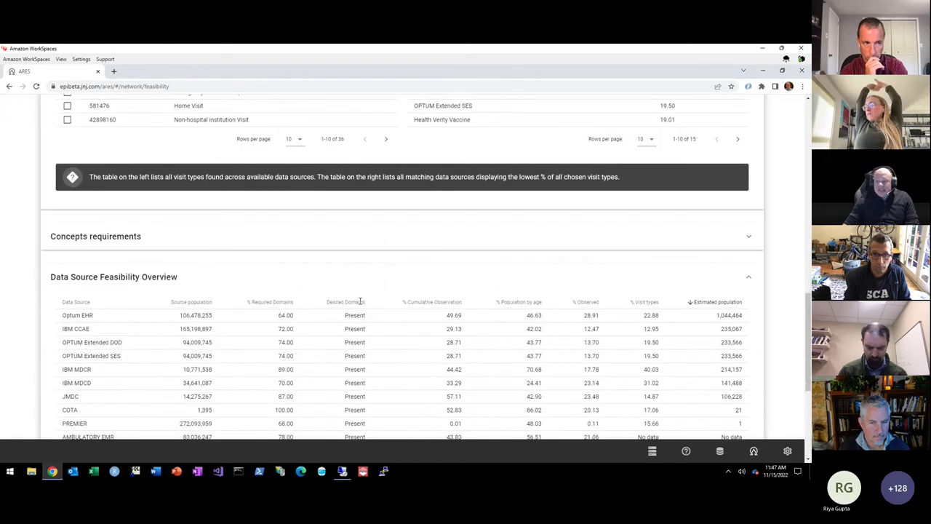
scroll(360, 302, down, 3)
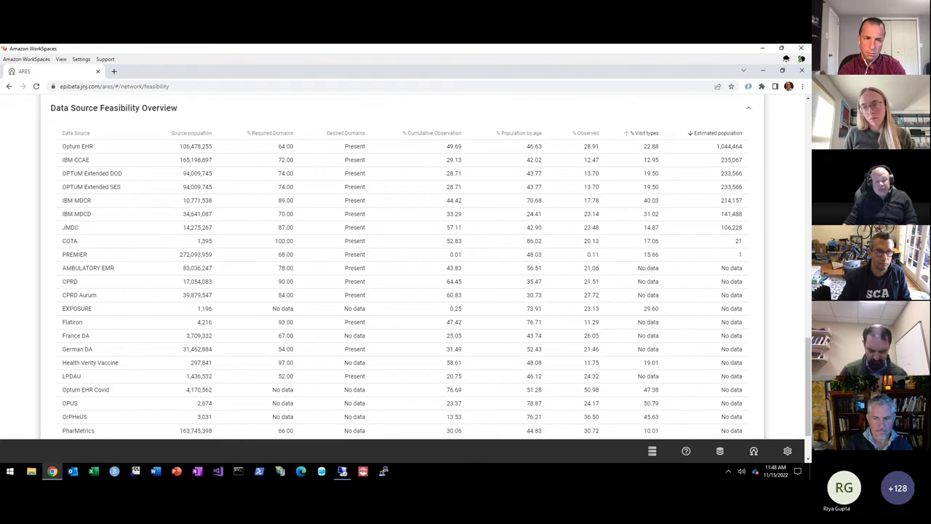
click(728, 135)
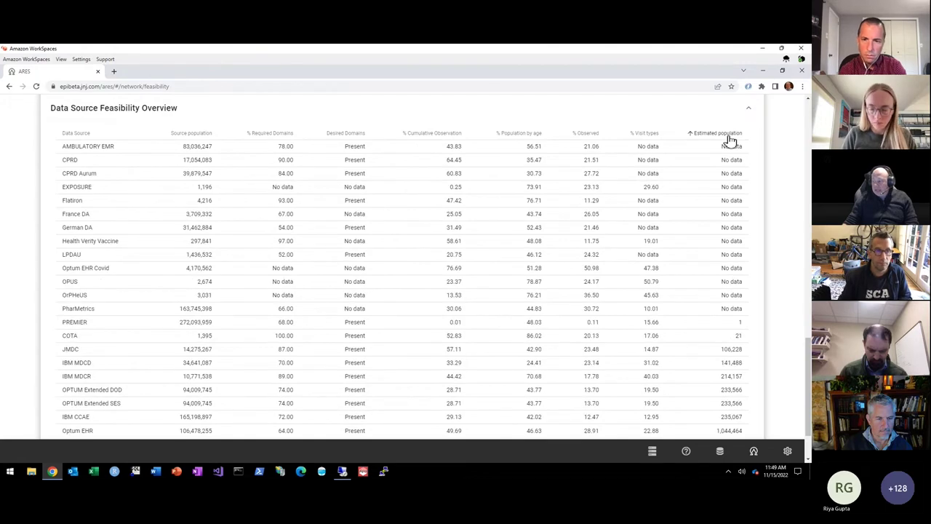
click(725, 135)
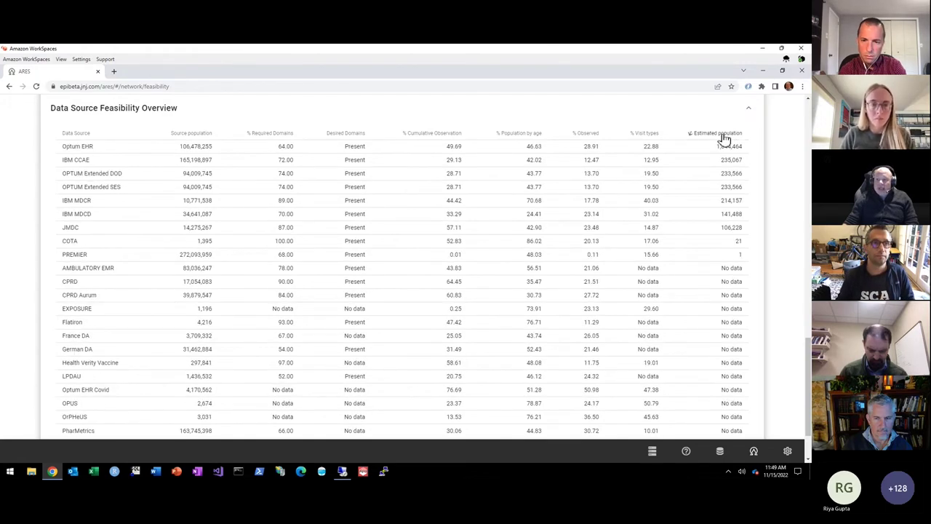
- Examine the data sources and their estimated populations in the overview table, and return to the start of the feasibility report
scroll(724, 138, down, 2)
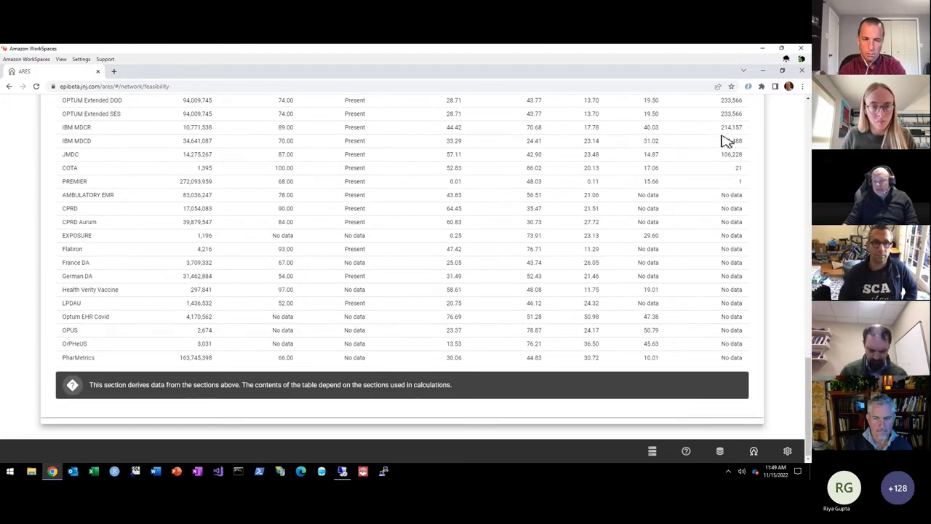
scroll(727, 141, up, 1)
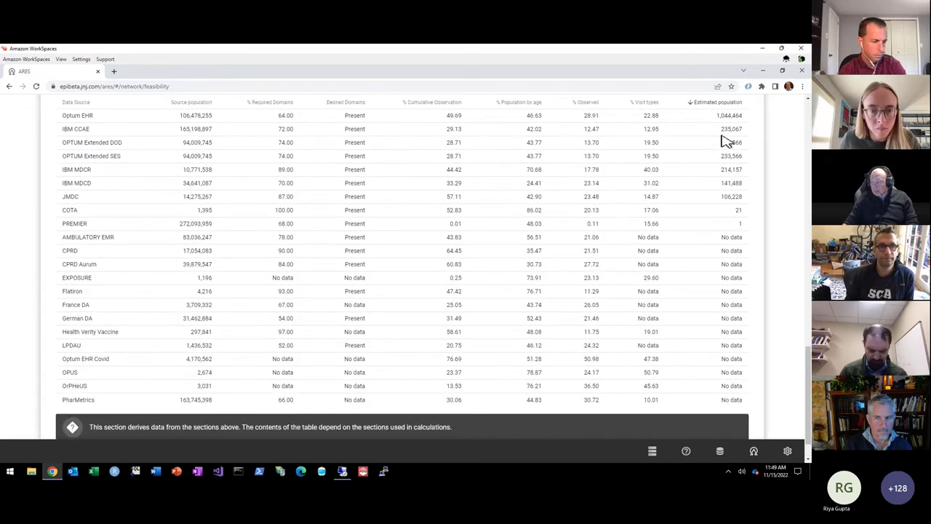
scroll(728, 140, up, 1)
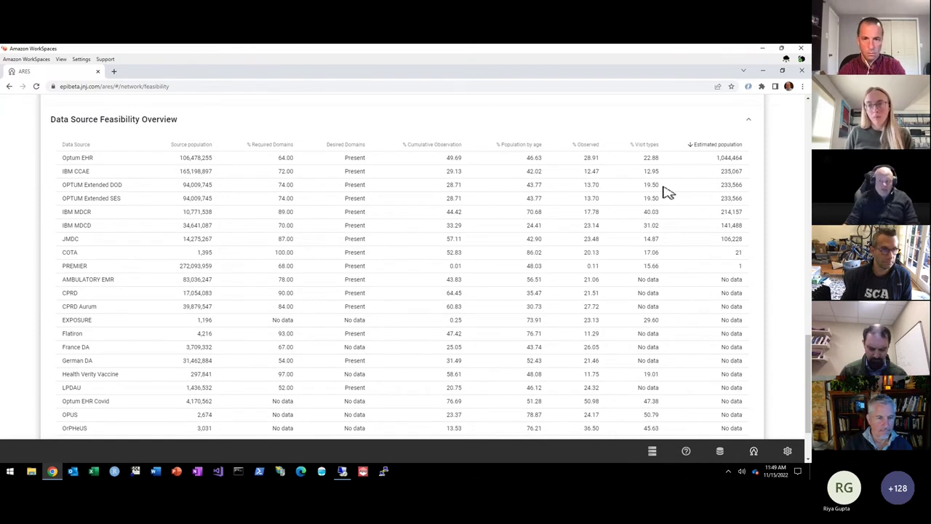
scroll(668, 193, up, 1)
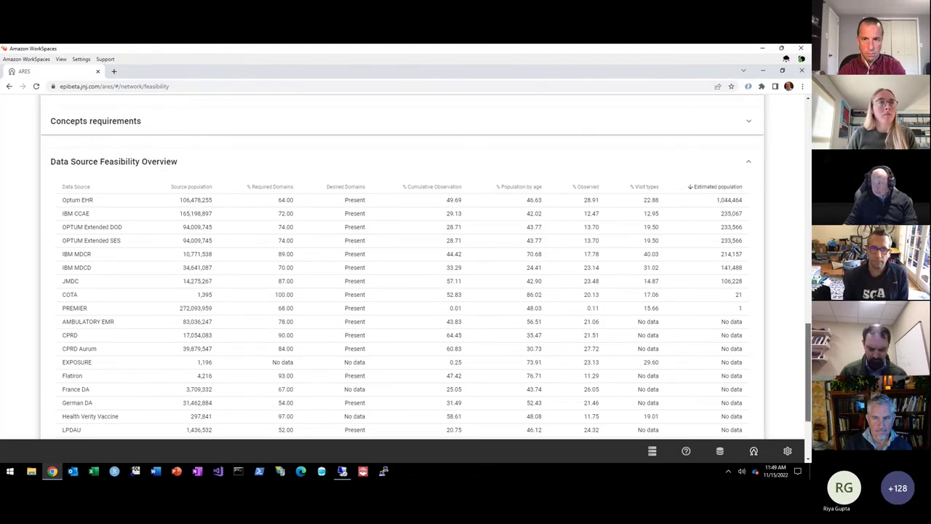
drag(807, 371, 807, 145)
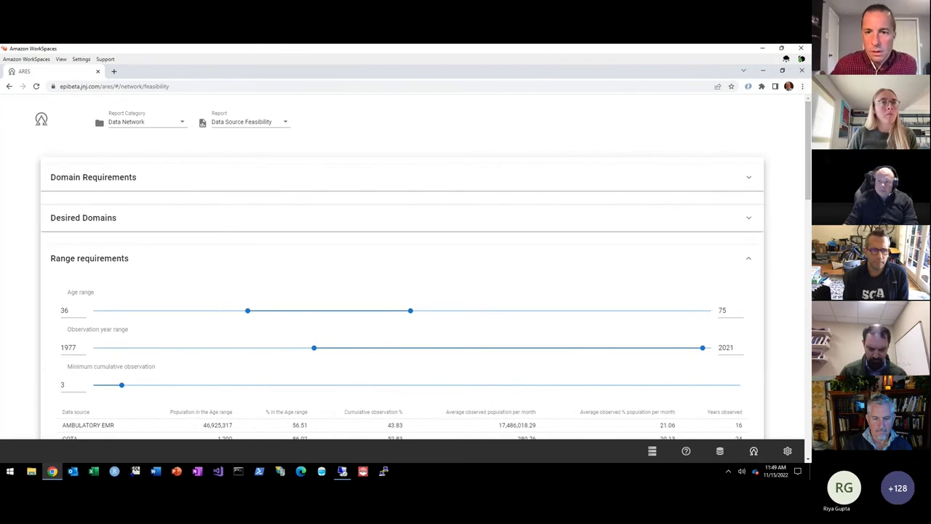